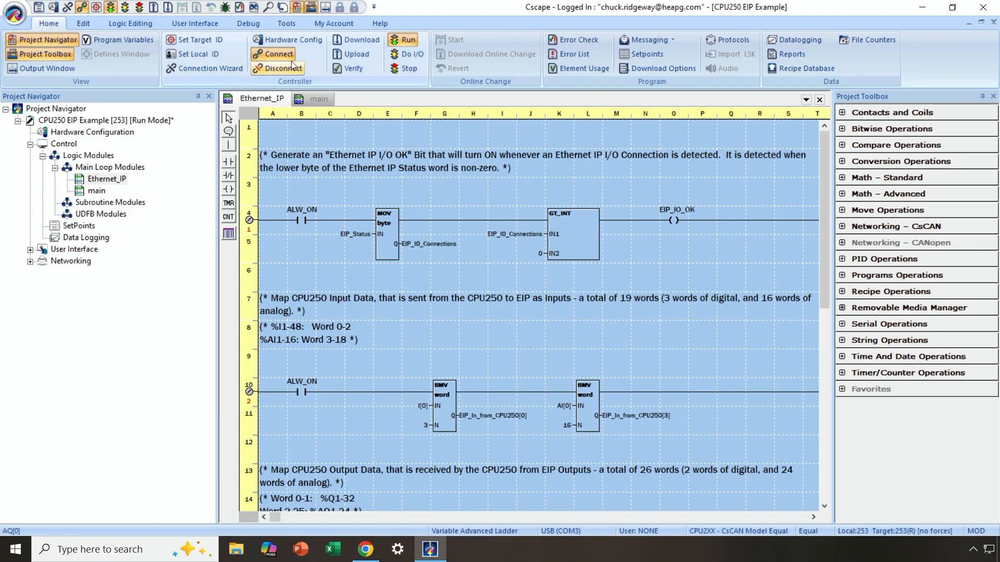
# Review the local I/O hardware settings for the digital inputs with high-speed counters and the digital outputs with PWM.
pyautogui.click(294, 41)
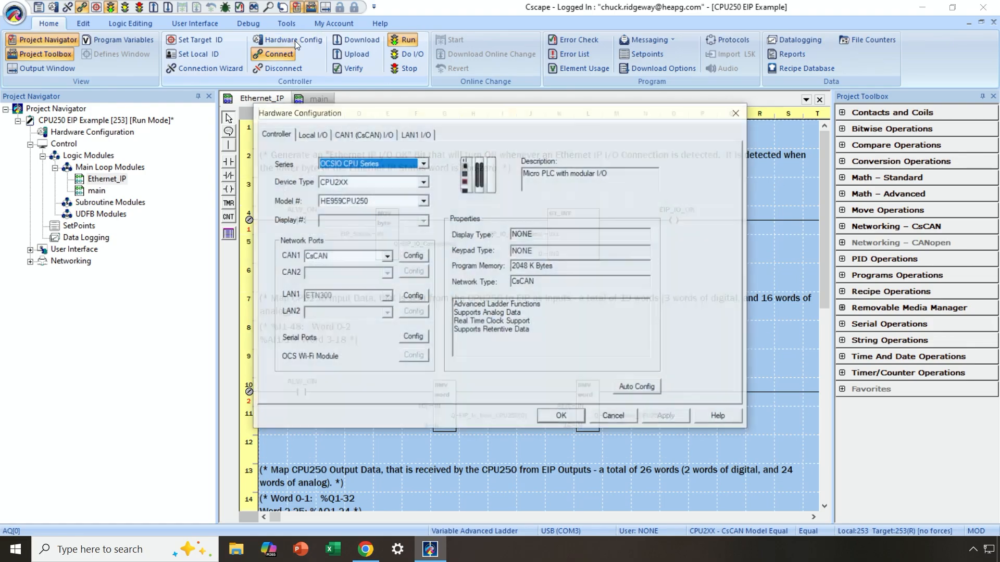
pyautogui.click(312, 136)
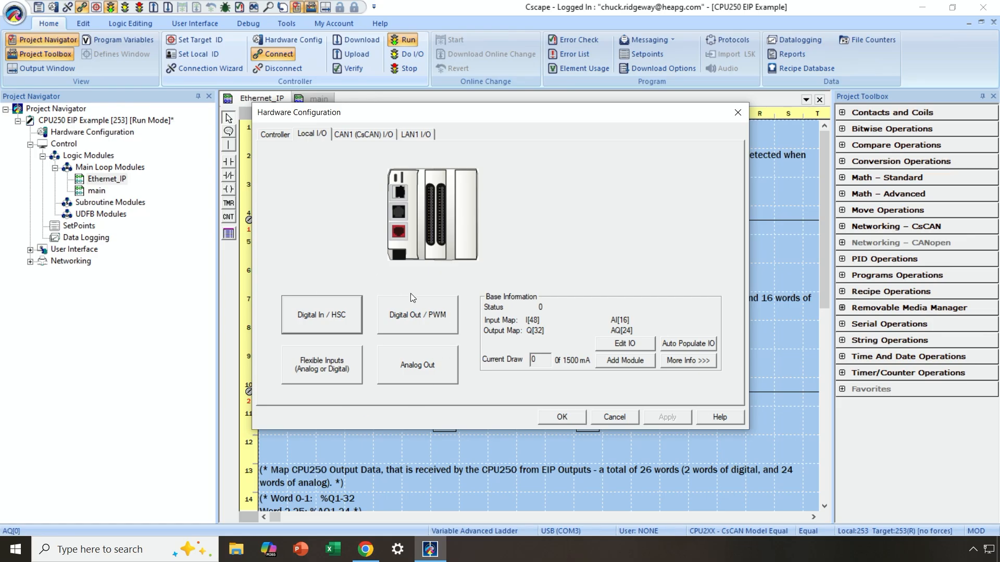
pyautogui.click(339, 326)
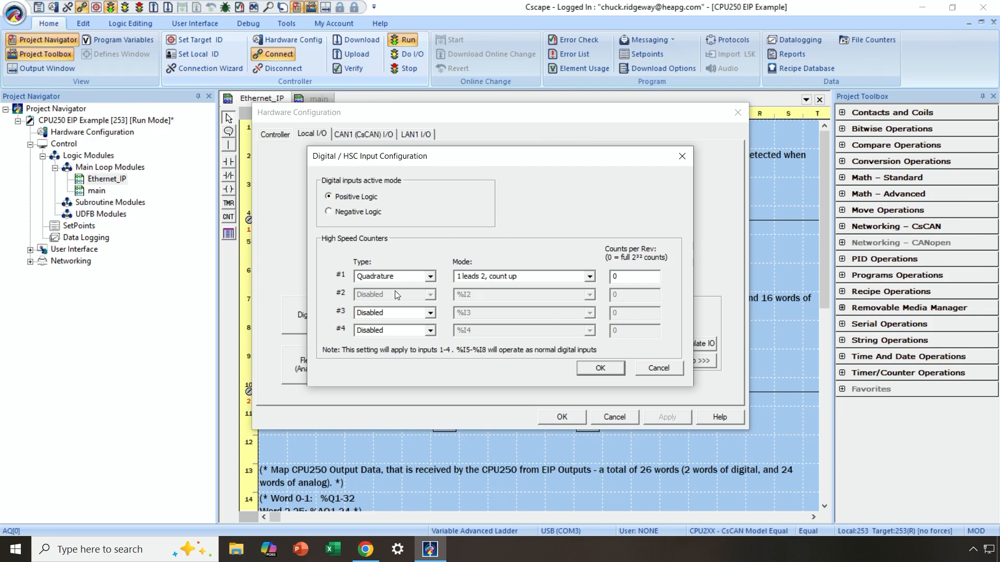
pyautogui.click(595, 368)
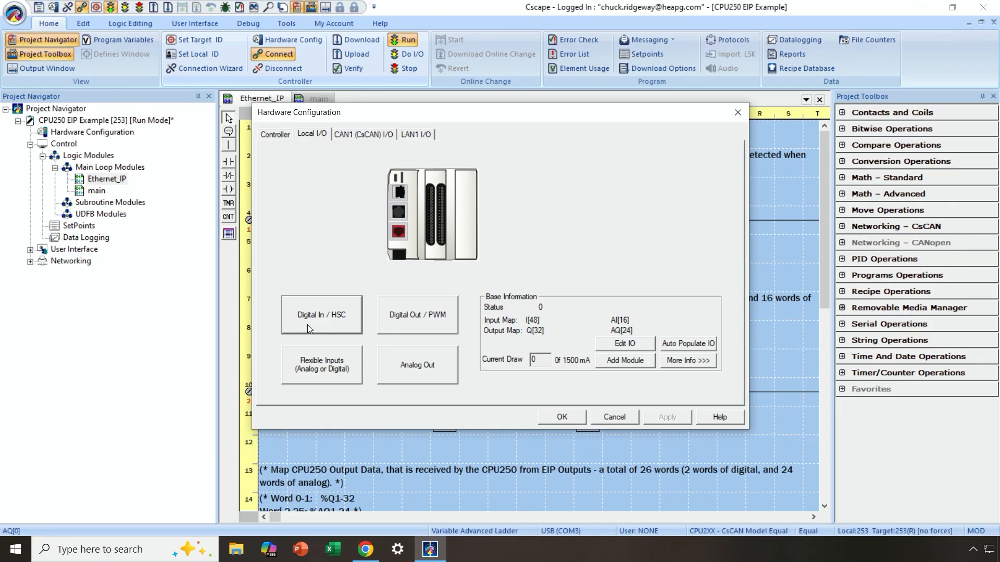
pyautogui.click(413, 317)
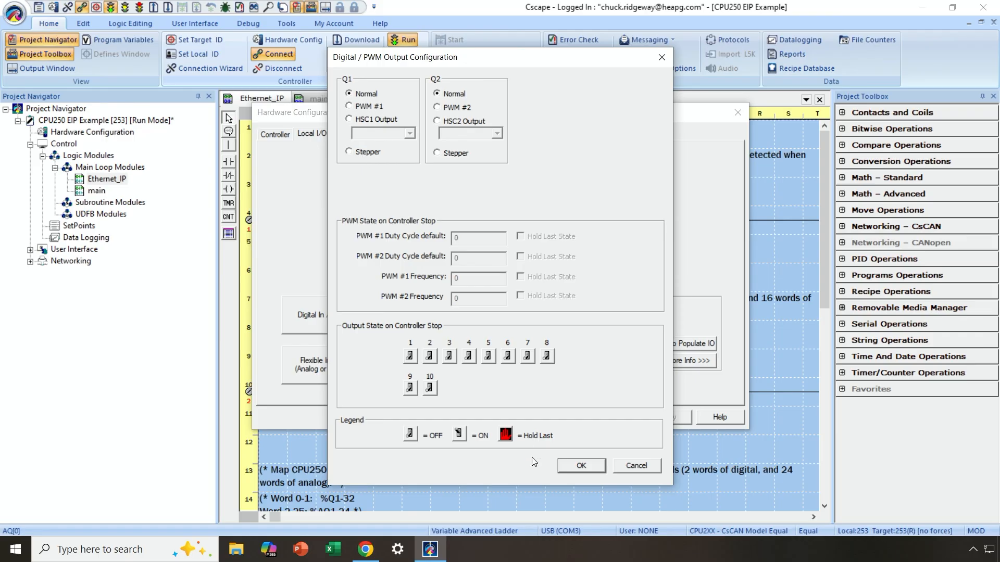
pyautogui.click(573, 463)
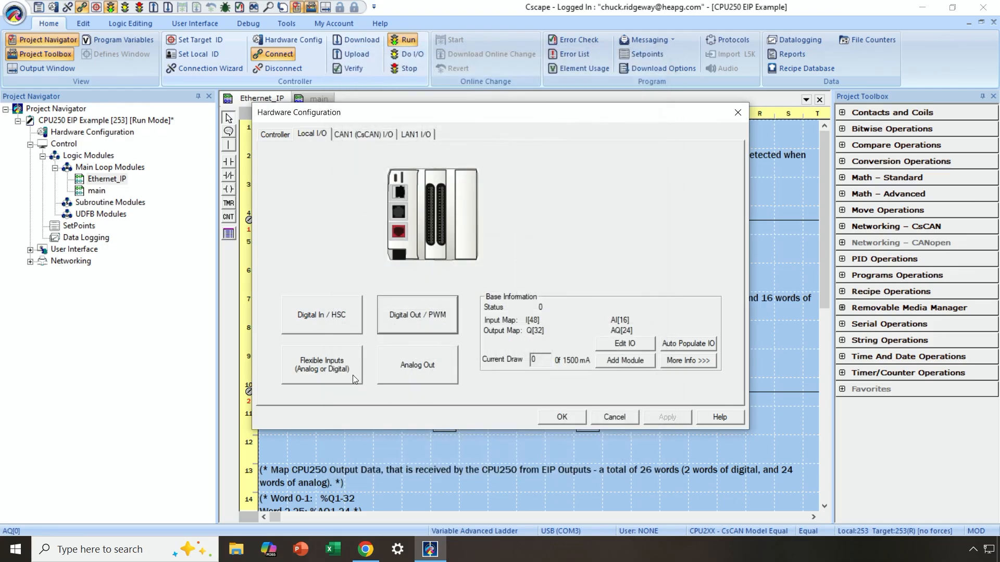
# Review the flexible input and analog output settings of the local I/O and close the hardware configuration.
pyautogui.click(345, 373)
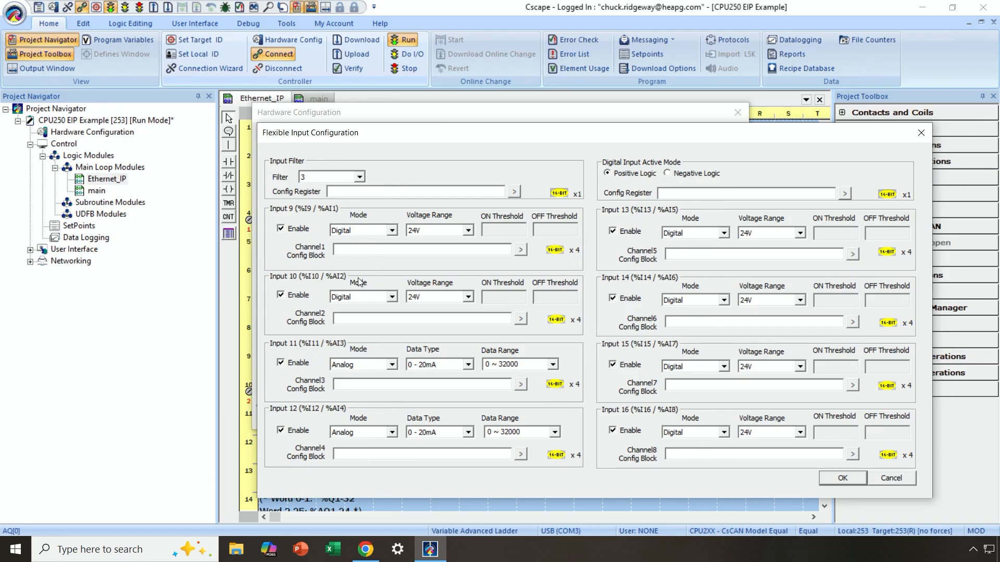
pyautogui.click(835, 477)
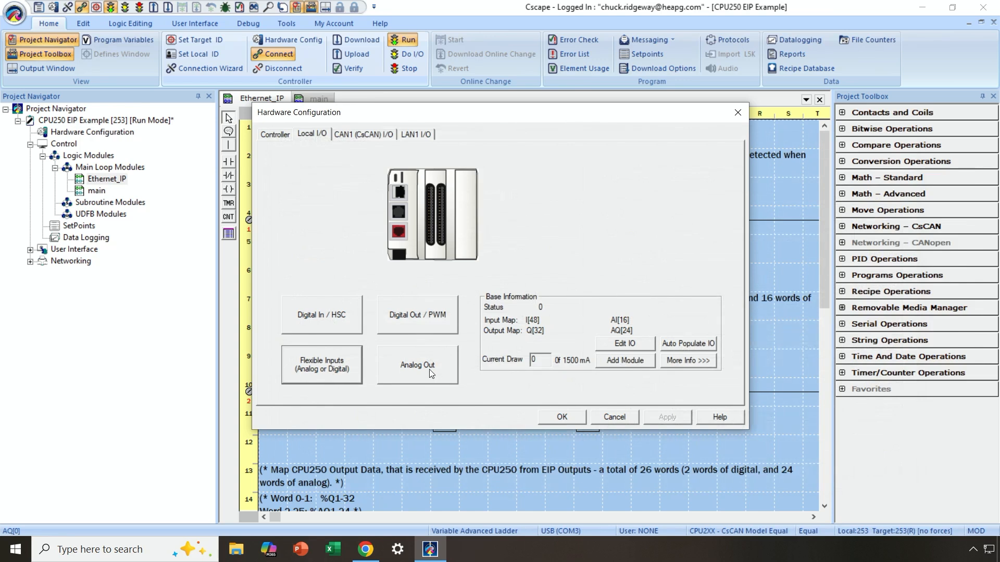
pyautogui.click(429, 370)
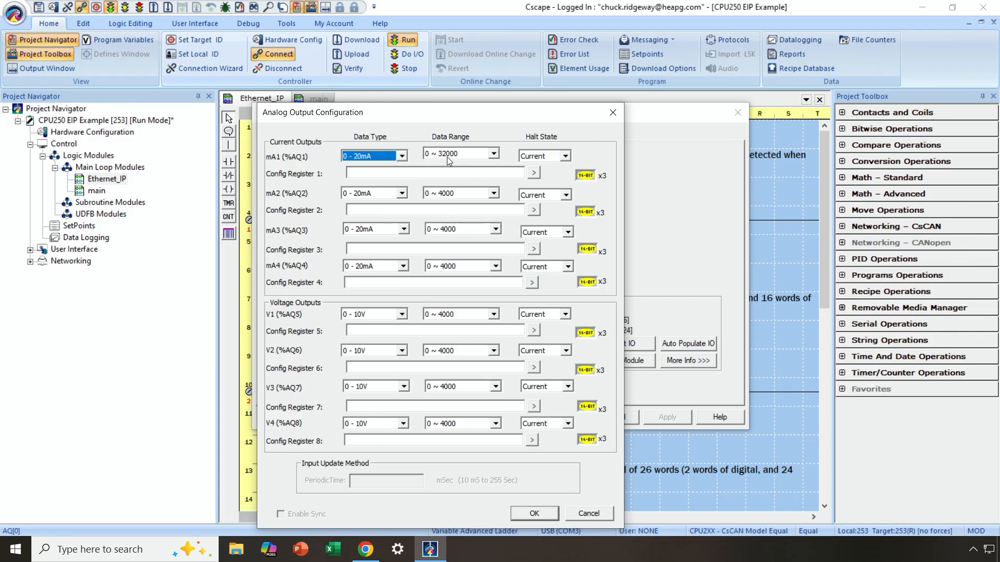
pyautogui.click(535, 514)
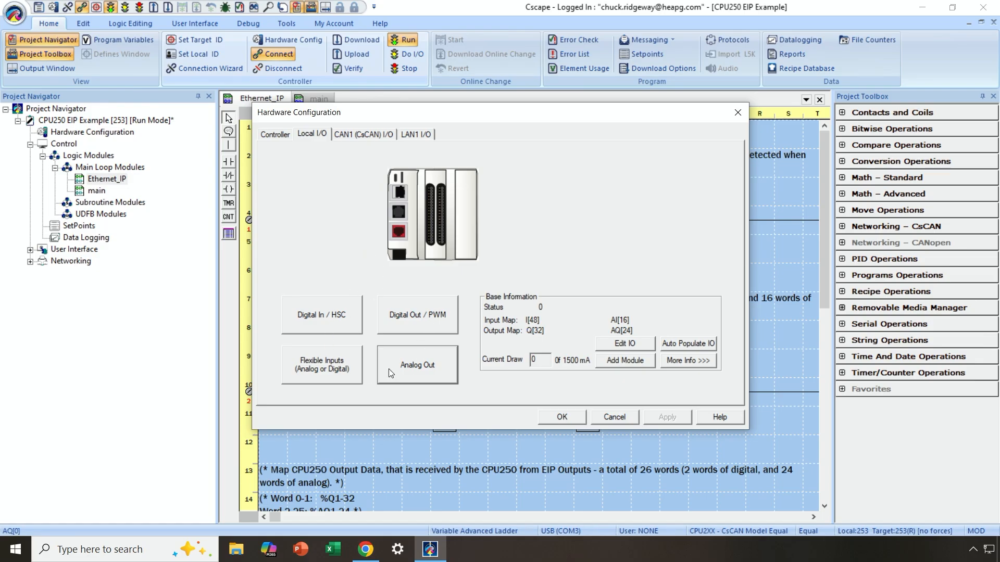
pyautogui.click(561, 417)
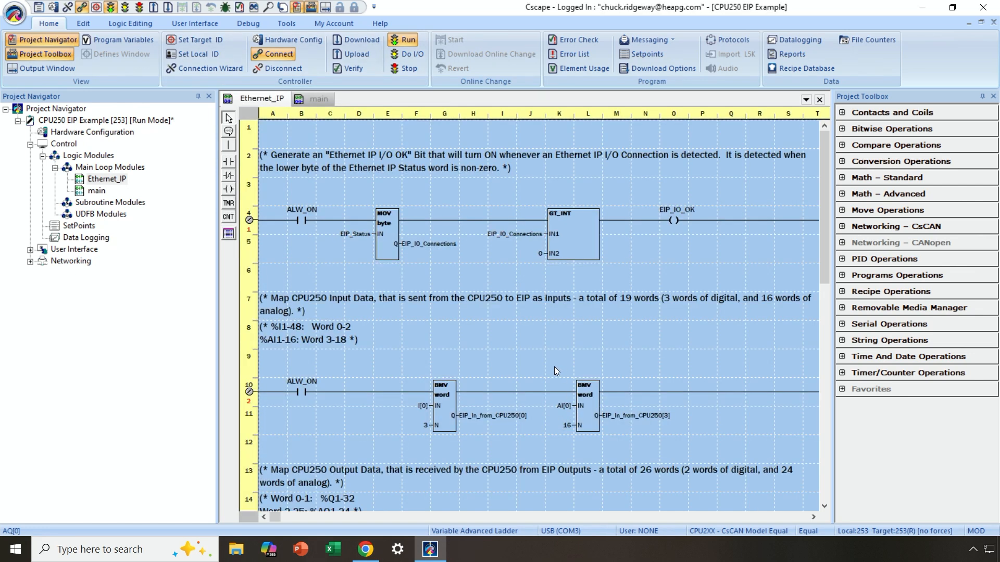
# Check the LAN1 network settings and the Ethernet IP I/O Adapter (UDP) protocol's produced, consumed and status registers in the hardware configuration.
pyautogui.click(298, 39)
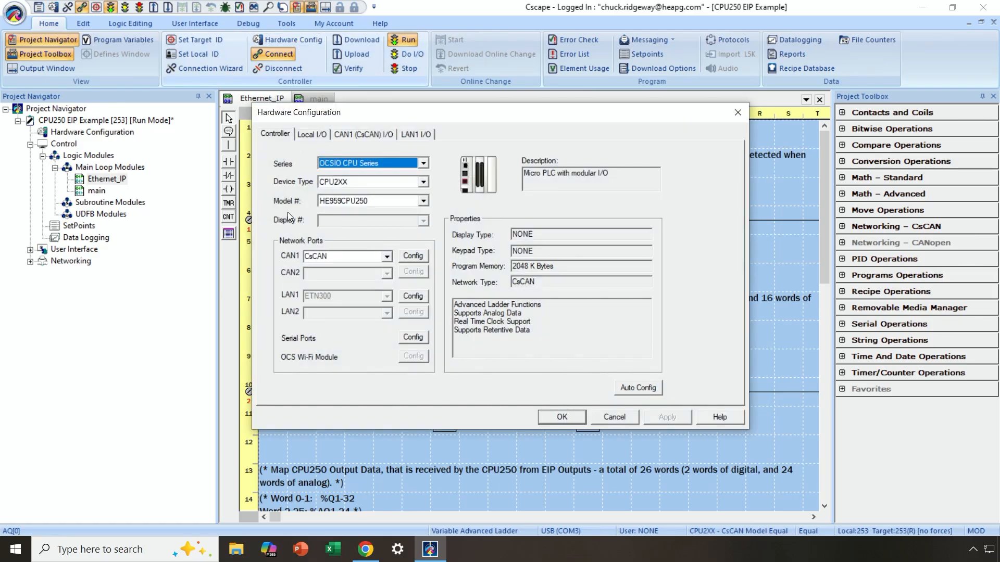
pyautogui.click(414, 296)
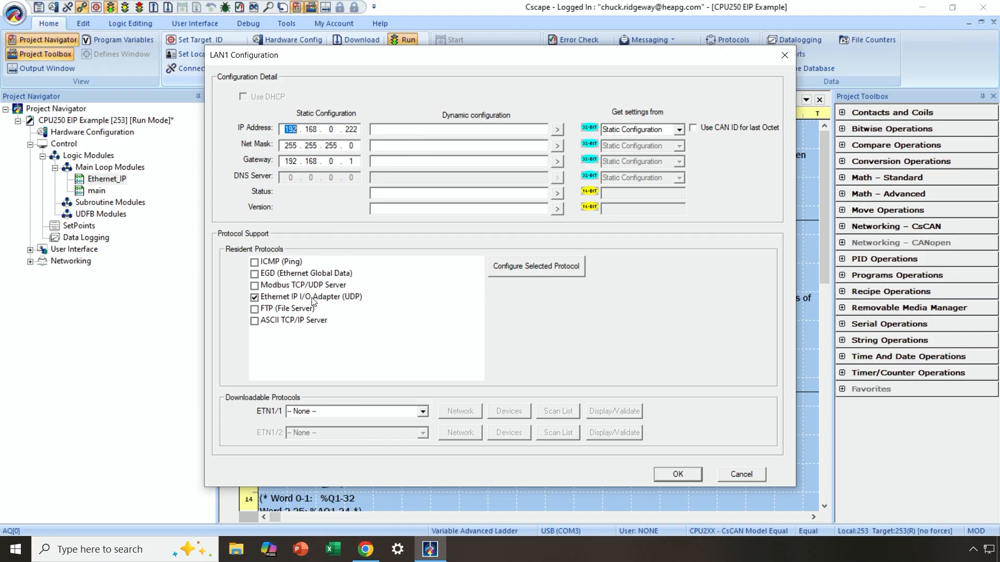
pyautogui.click(277, 298)
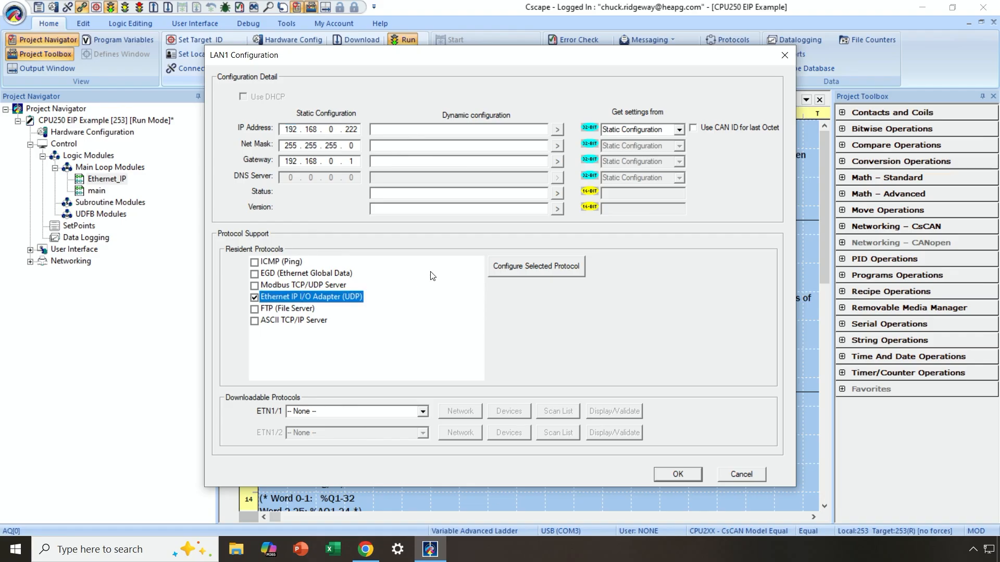
pyautogui.click(498, 266)
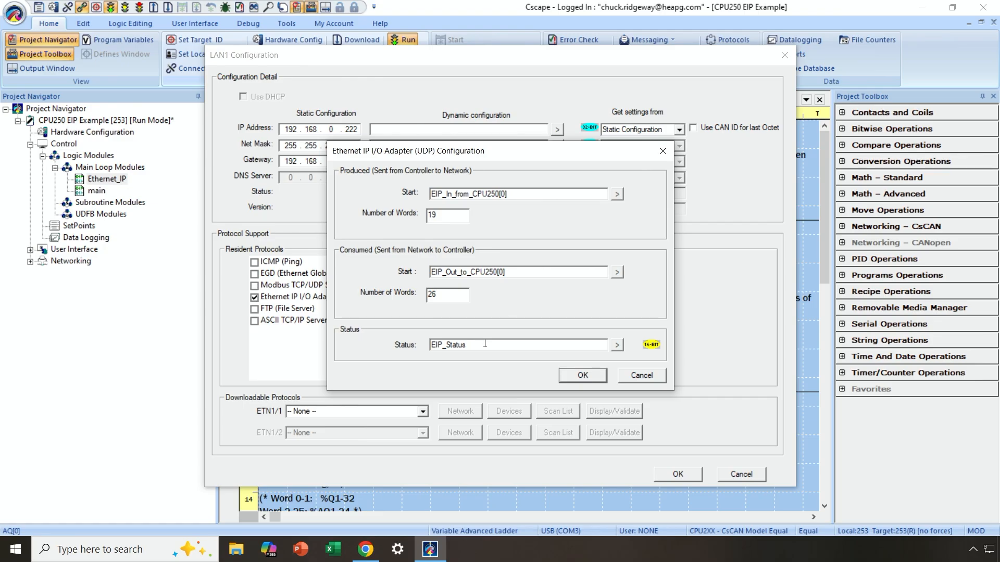
pyautogui.click(571, 376)
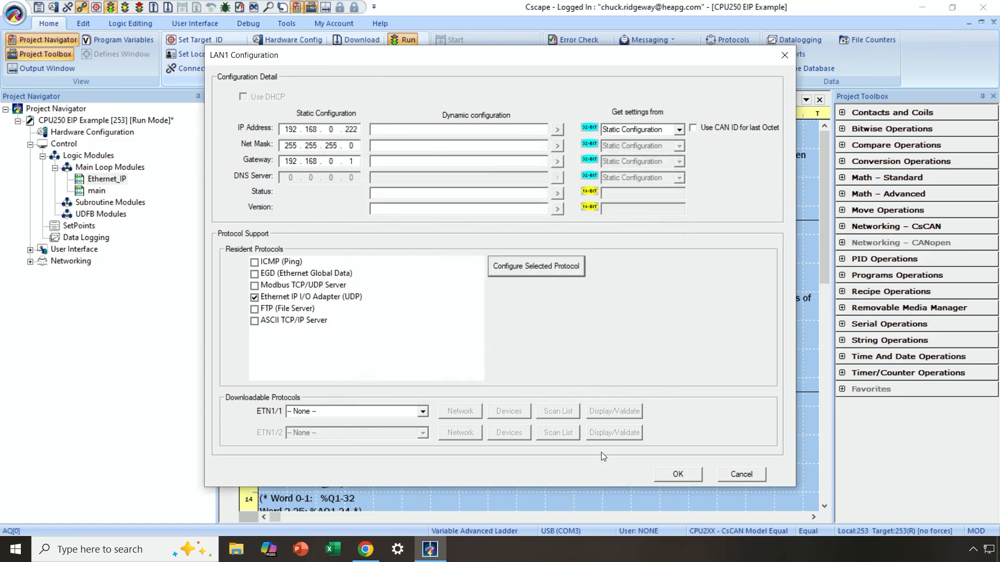
pyautogui.click(682, 475)
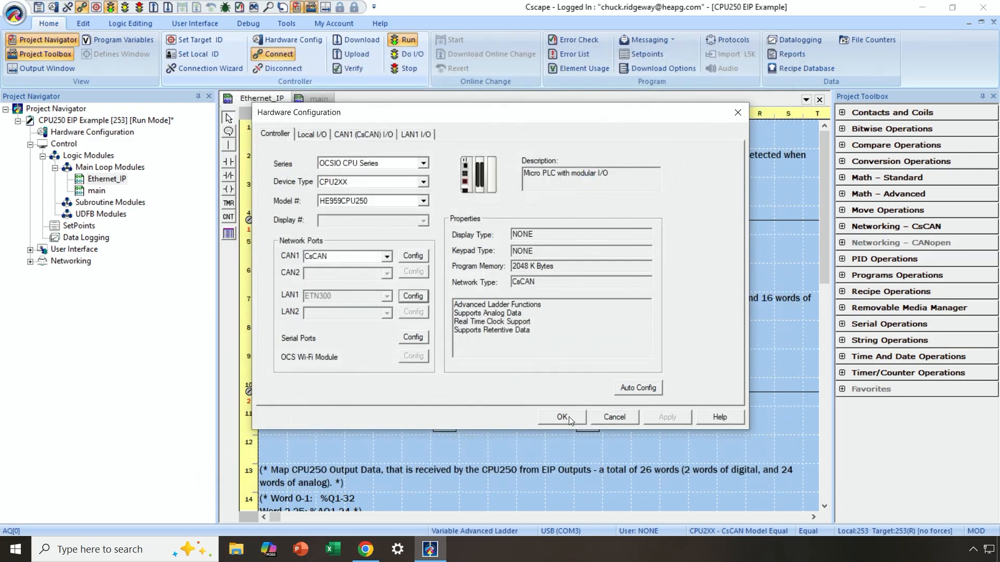
pyautogui.click(571, 419)
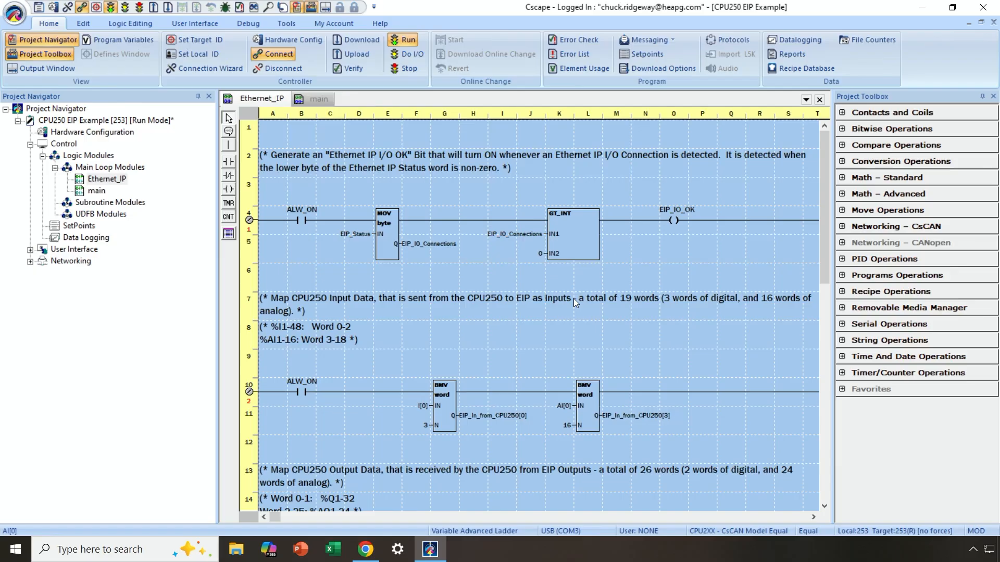
# Examine the Ethernet_IP ladder rungs that detect the I/O connection and map the CPU250 input and output data.
pyautogui.scroll(-5, 570, 298)
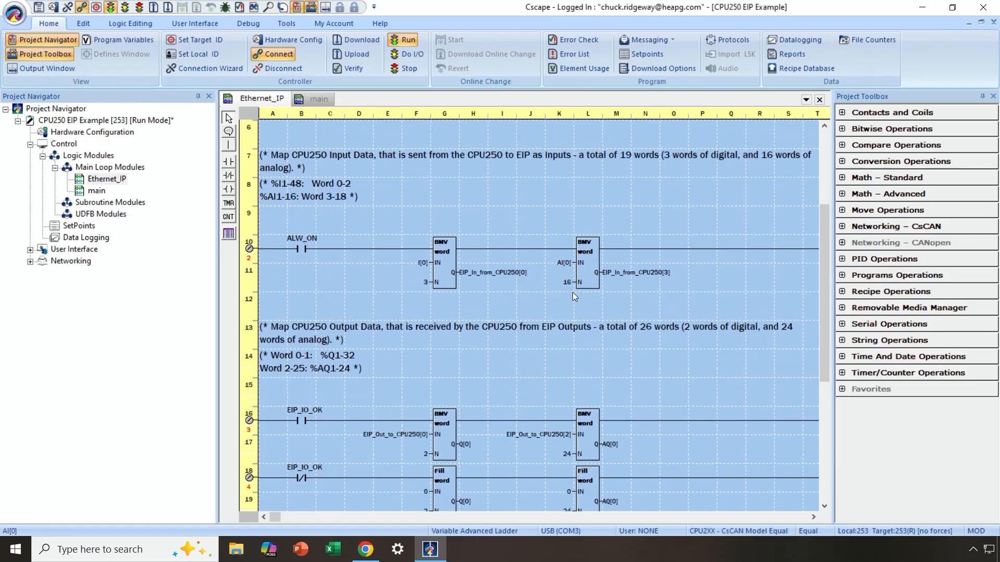
pyautogui.scroll(-1, 572, 292)
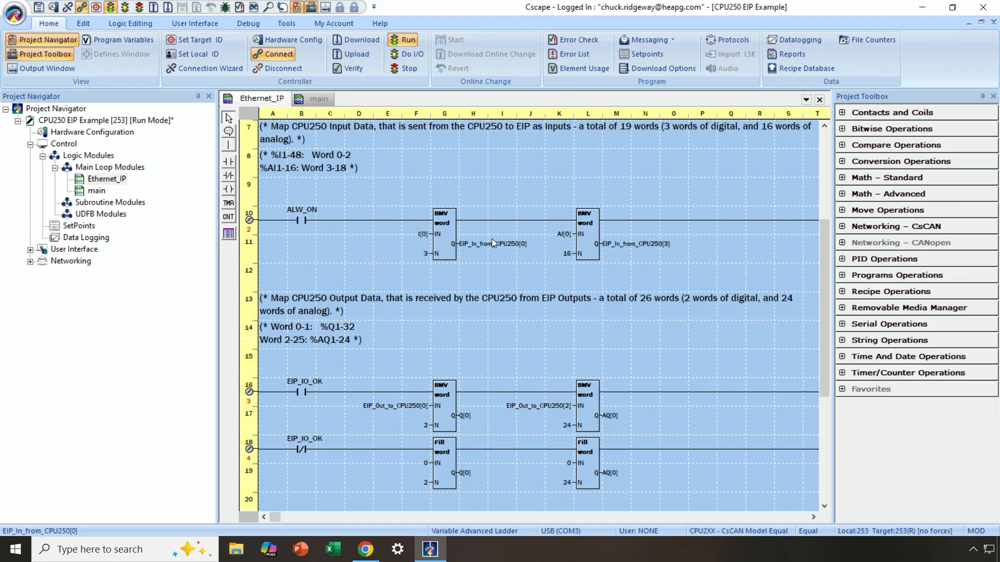
pyautogui.scroll(-2, 492, 242)
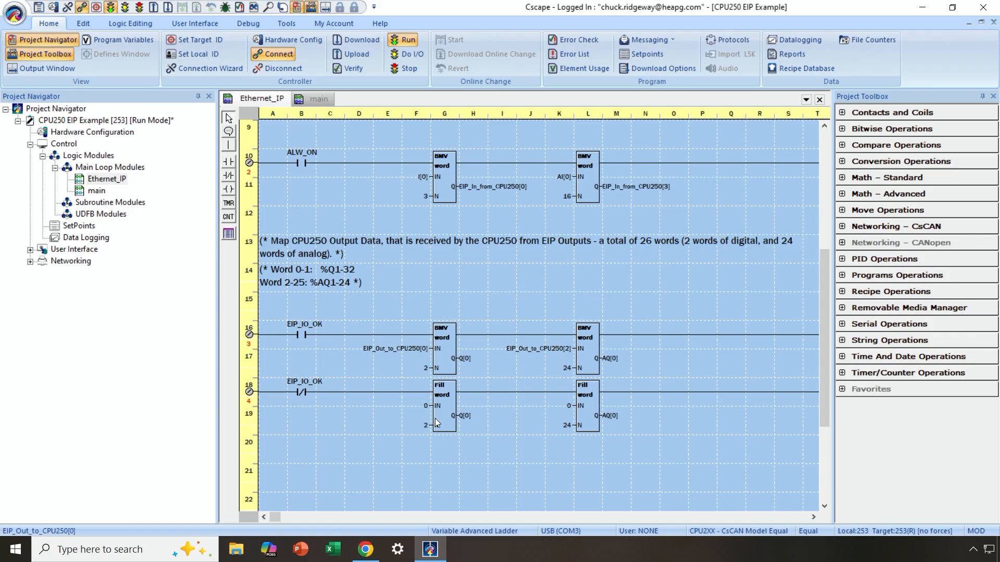
pyautogui.scroll(5, 541, 292)
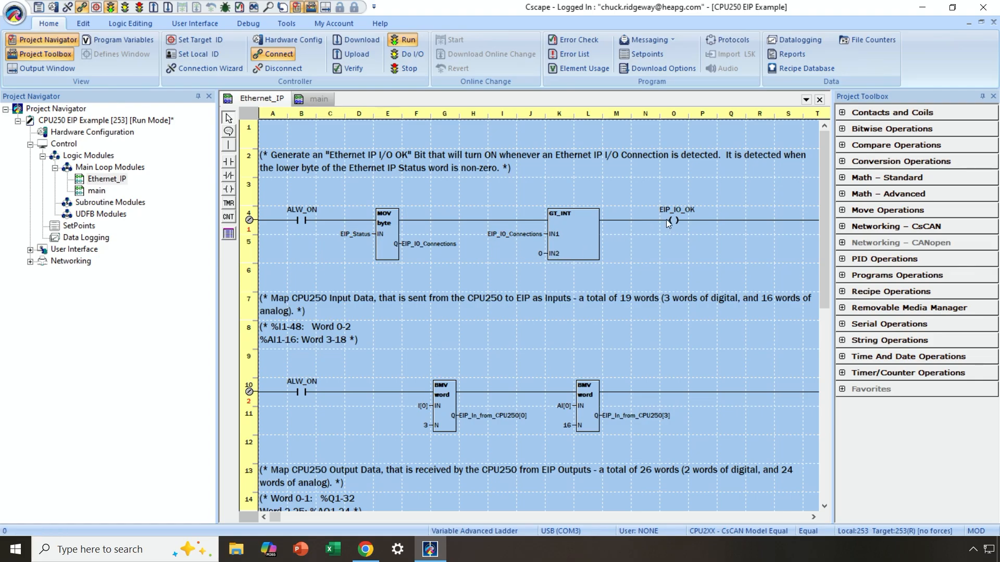
pyautogui.scroll(-5, 668, 217)
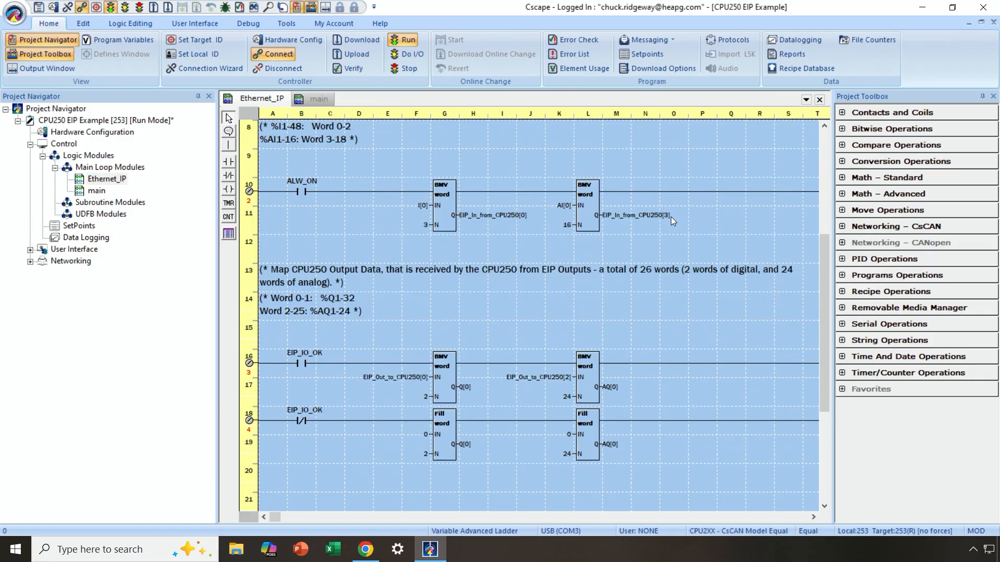
pyautogui.scroll(-1, 671, 216)
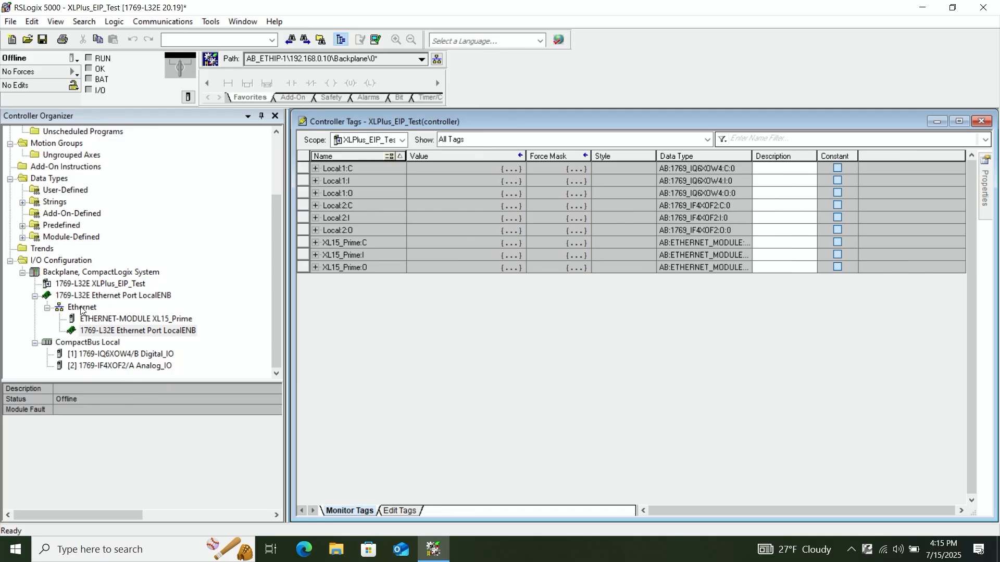
# In RSLogix 5000, find the generic ETHERNET-MODULE in the module catalog and start adding it to the LocalENB Ethernet network.
pyautogui.click(82, 308)
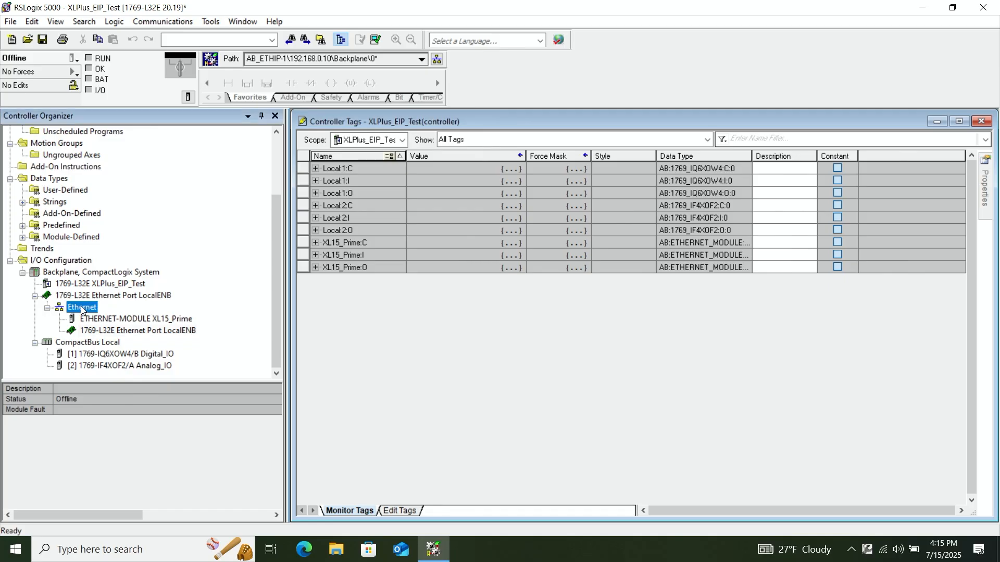
pyautogui.rightClick(81, 308)
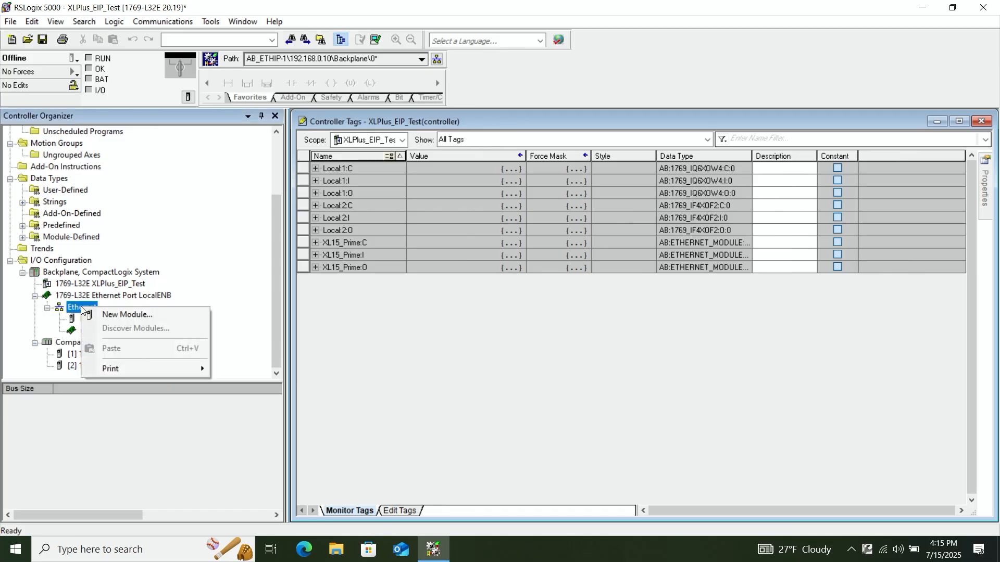
pyautogui.click(125, 315)
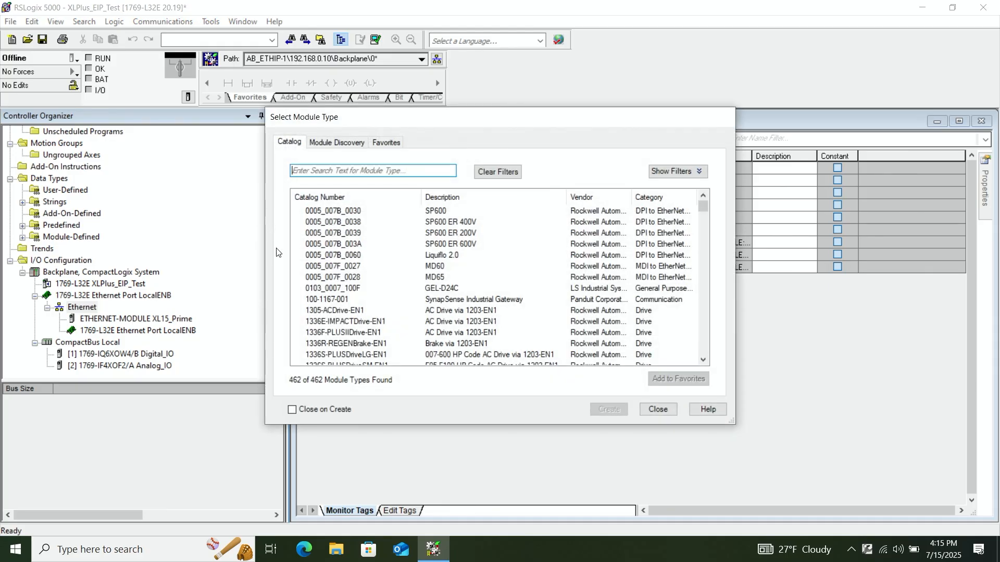
pyautogui.write('Generic')
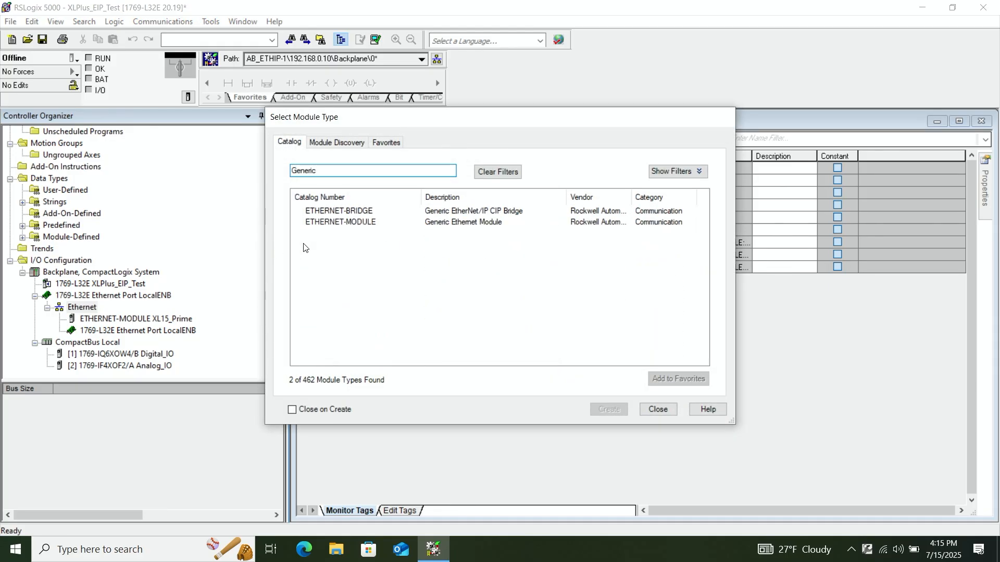
pyautogui.doubleClick(337, 222)
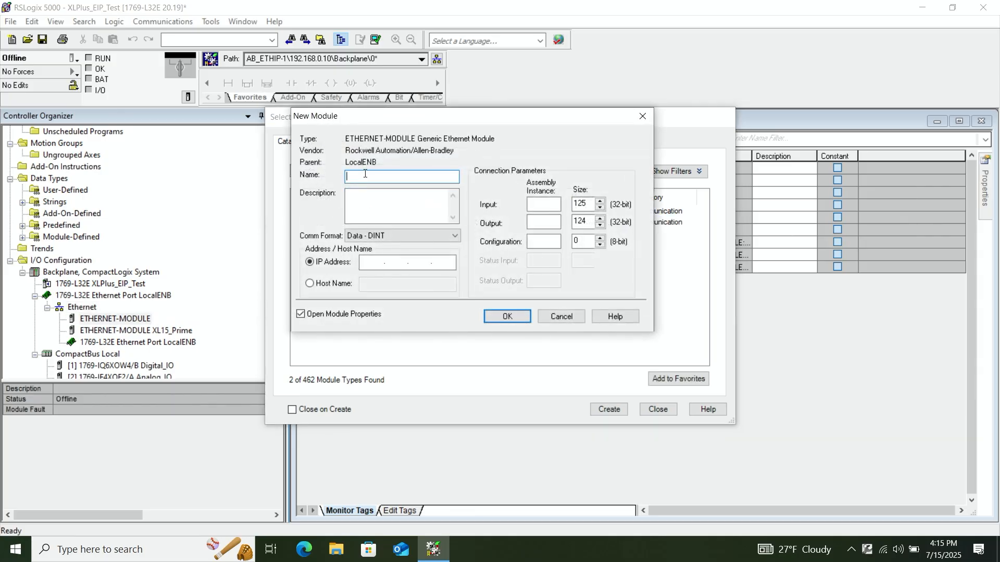
# Name the new module CPU250, set its comm format to Data - INT and its IP address to 192.168.0.222.
pyautogui.write('CPU250')
pyautogui.click(455, 237)
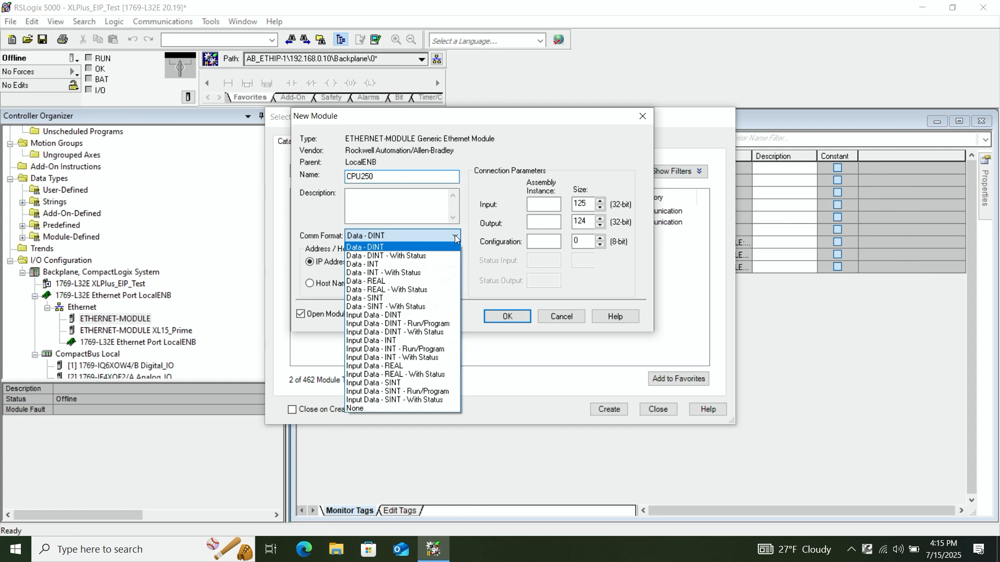
pyautogui.click(397, 265)
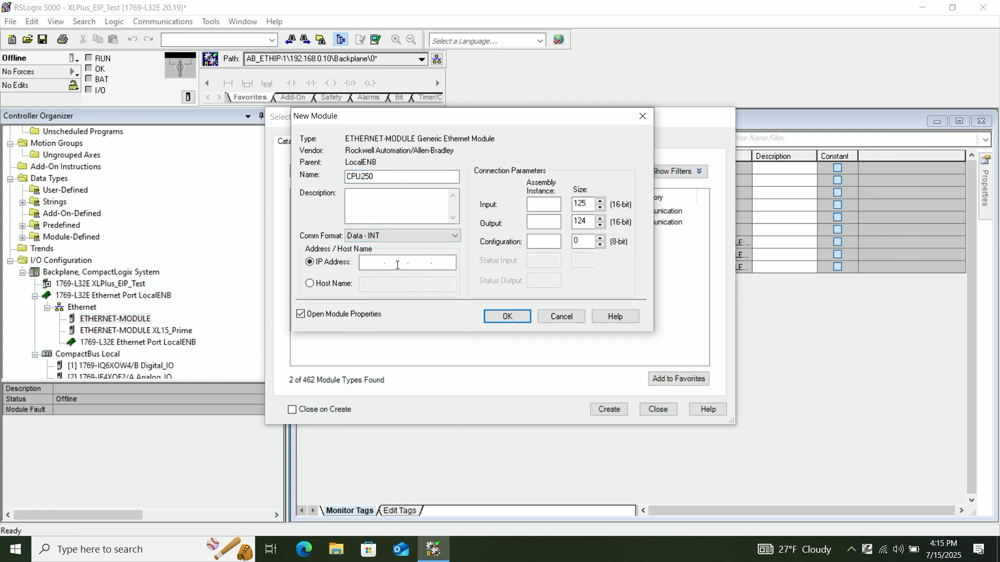
pyautogui.click(371, 262)
pyautogui.write('192.168.0.222')
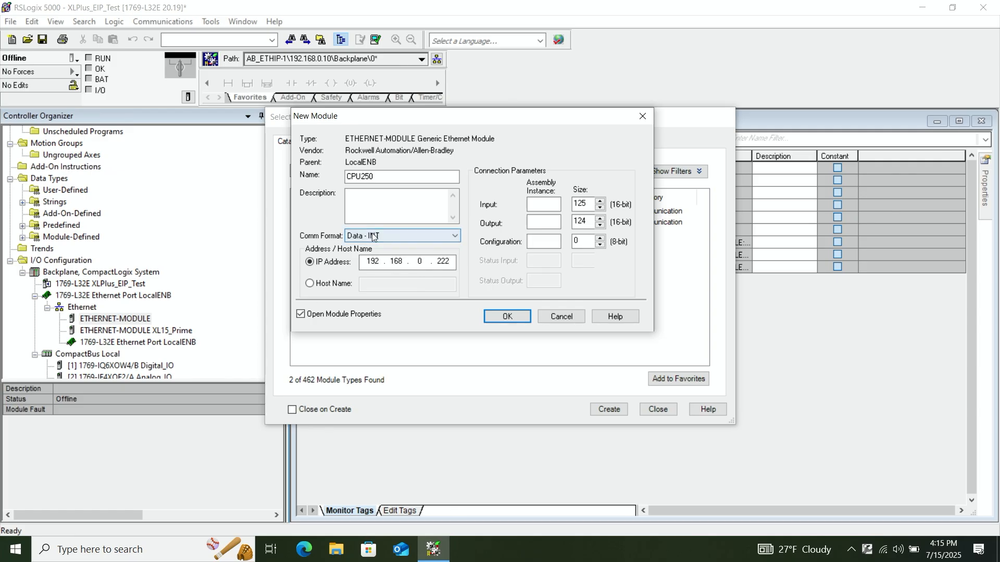
# Set the module's assembly instances to 100 for input, 101 for output and 3 for configuration.
pyautogui.click(537, 206)
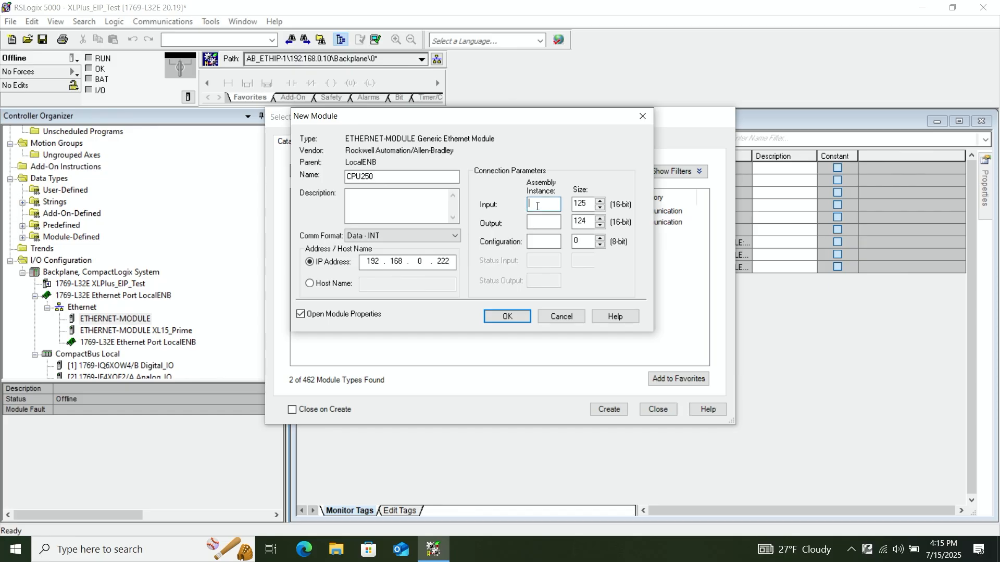
pyautogui.write('100')
pyautogui.click(541, 224)
pyautogui.rightClick(542, 226)
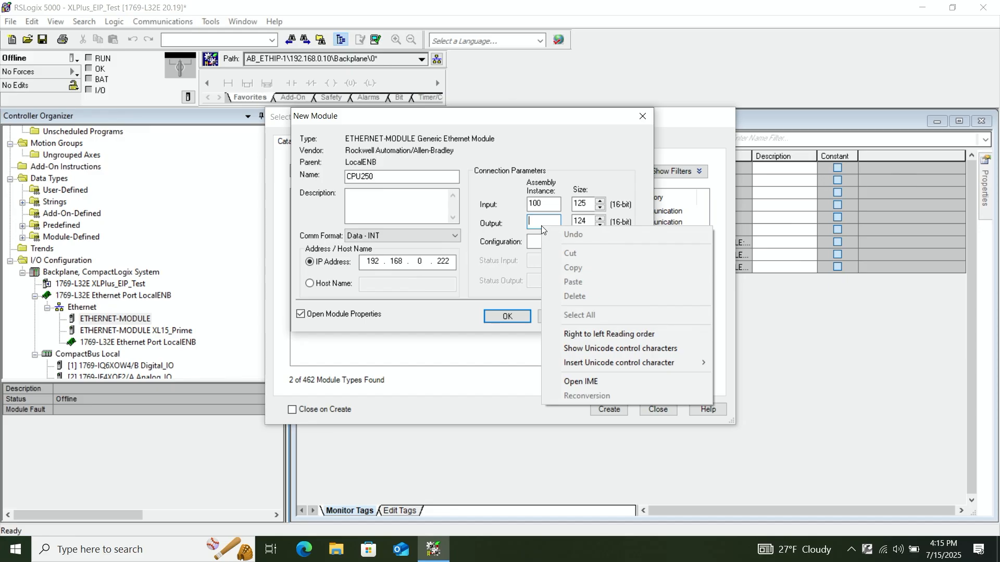
pyautogui.click(532, 222)
pyautogui.write('101')
pyautogui.click(536, 242)
pyautogui.write('3')
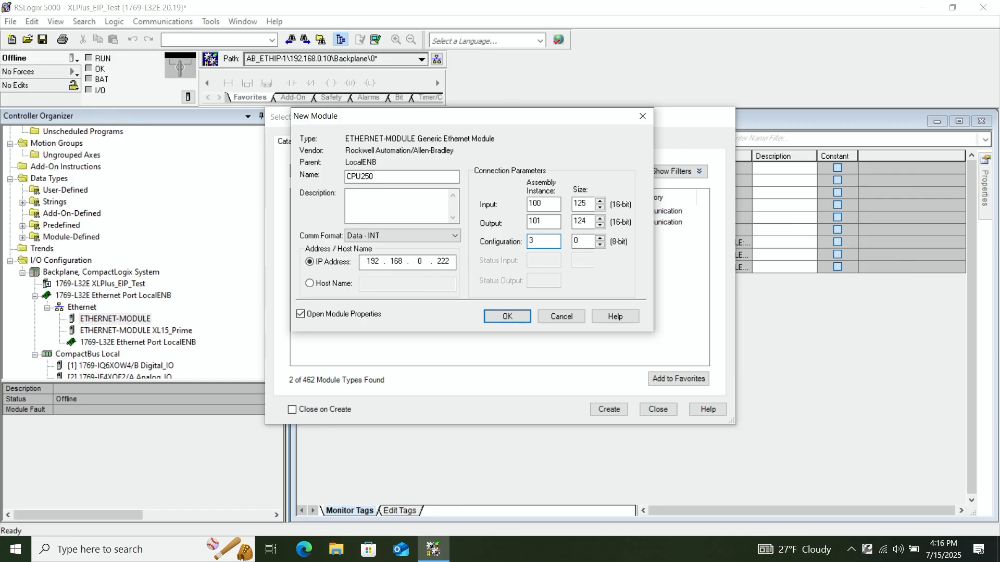
# Set the connection sizes to 19 words for input and 26 words for output, and create the module.
pyautogui.doubleClick(584, 204)
pyautogui.write('19')
pyautogui.doubleClick(589, 219)
pyautogui.write('26')
pyautogui.click(507, 317)
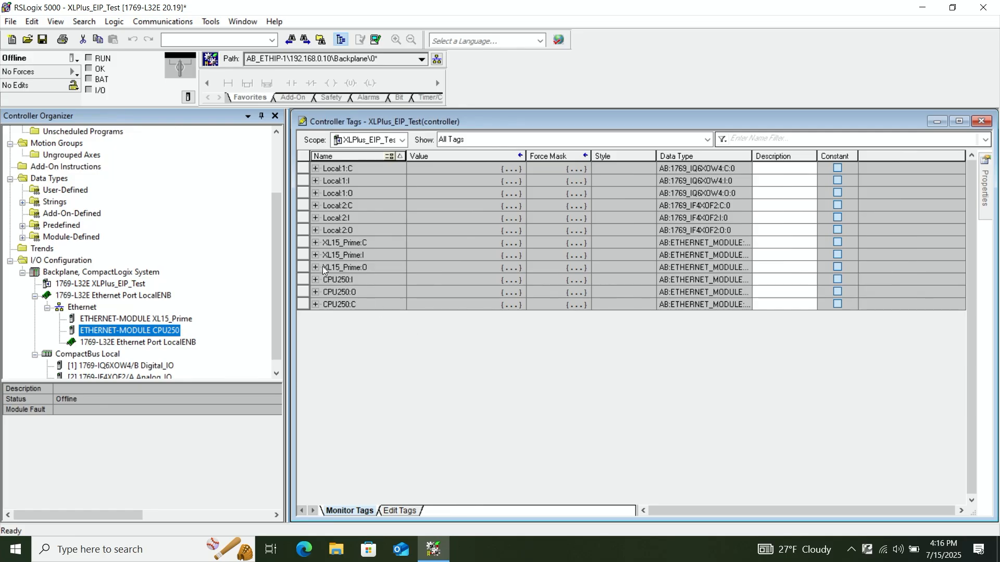
# Go online with the controller, download the offline project to it, and return it to Remote Run mode.
pyautogui.click(74, 58)
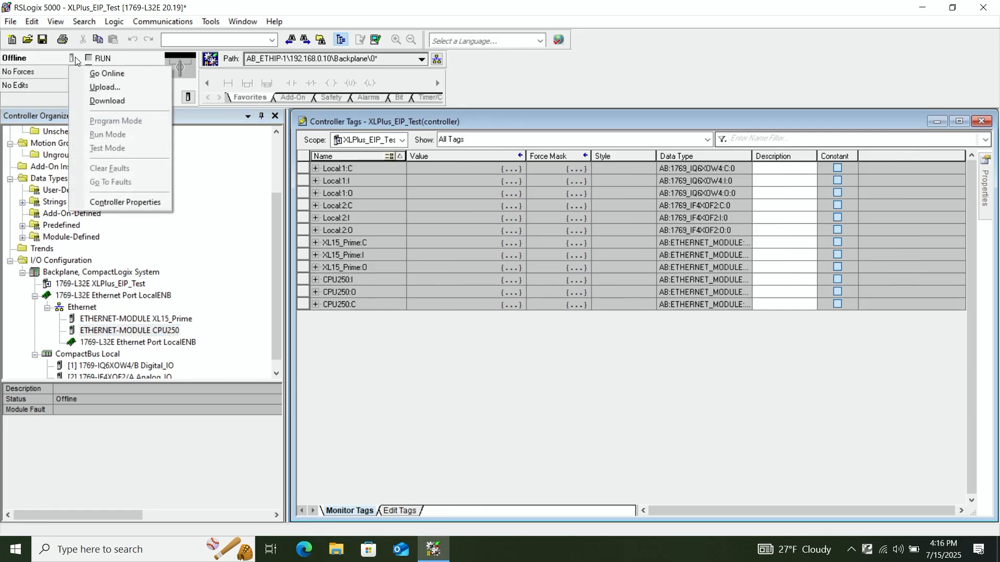
pyautogui.click(95, 78)
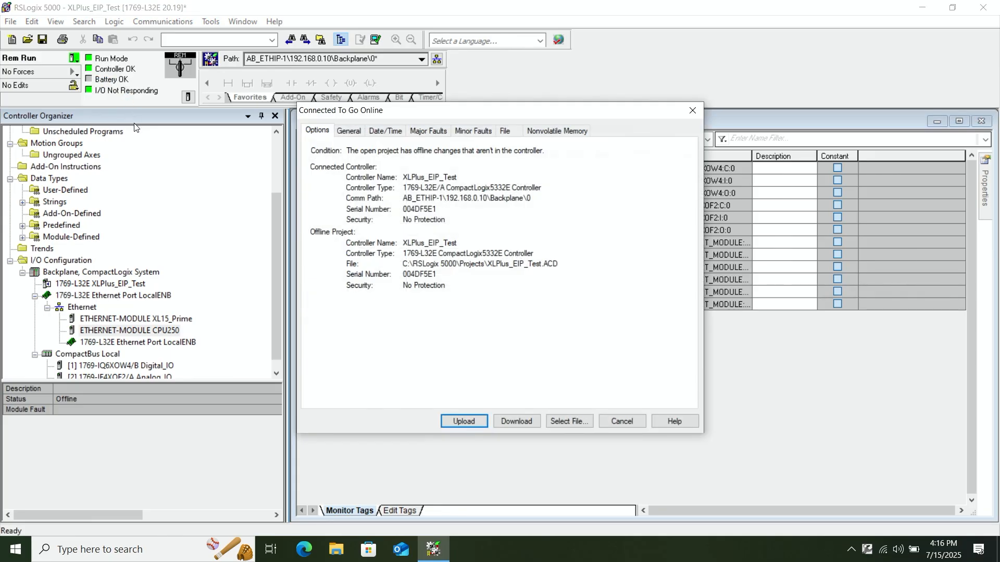
pyautogui.click(514, 422)
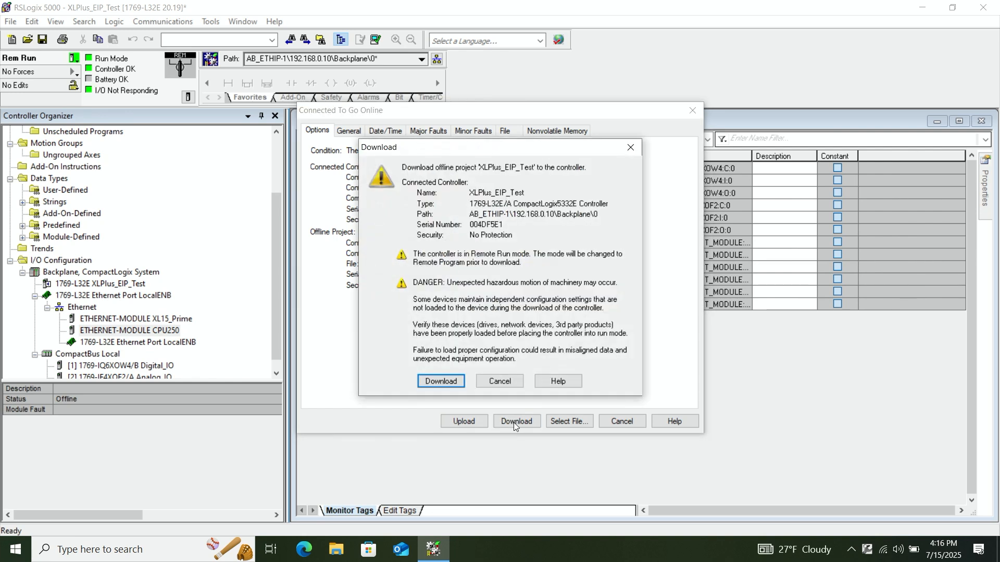
pyautogui.click(443, 380)
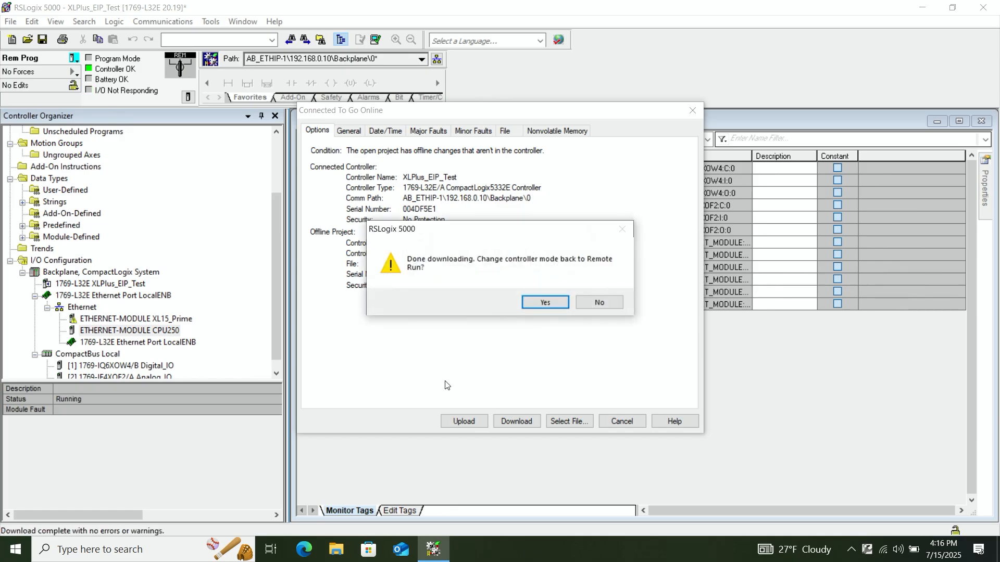
pyautogui.click(553, 305)
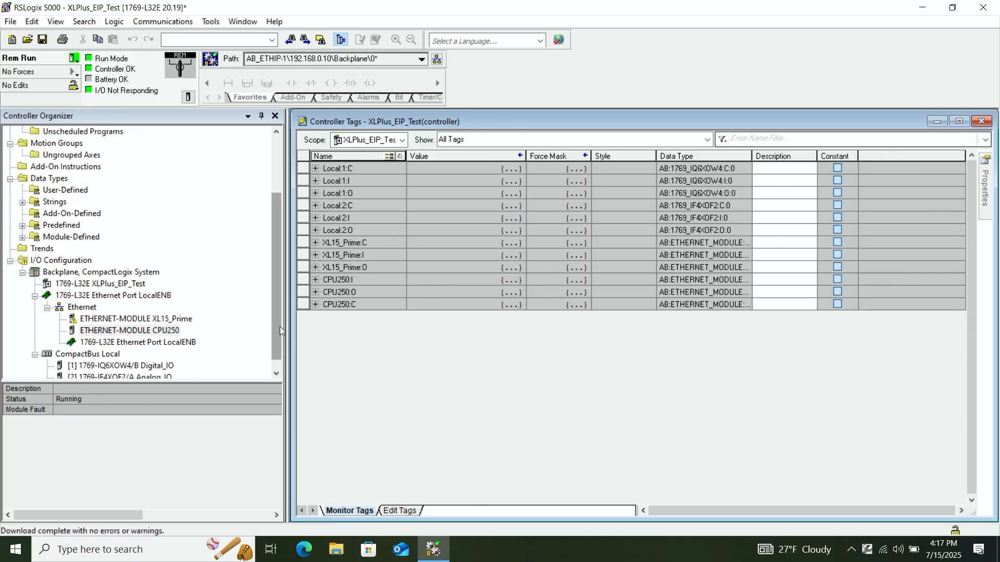
# Examine the live values of the CPU250:I.Data elements in the controller tags, then collapse the array.
pyautogui.click(315, 279)
pyautogui.click(324, 292)
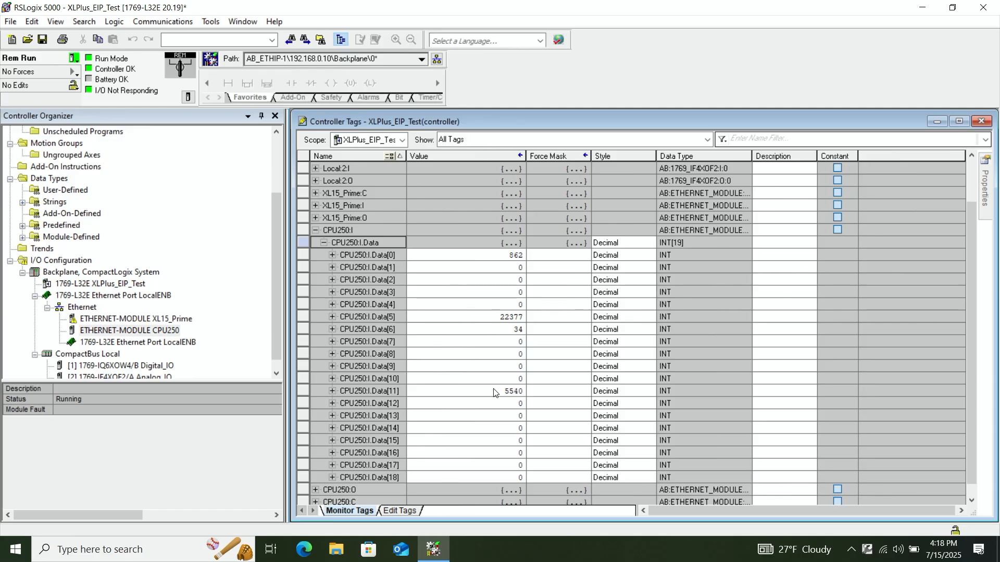
pyautogui.rightClick(323, 242)
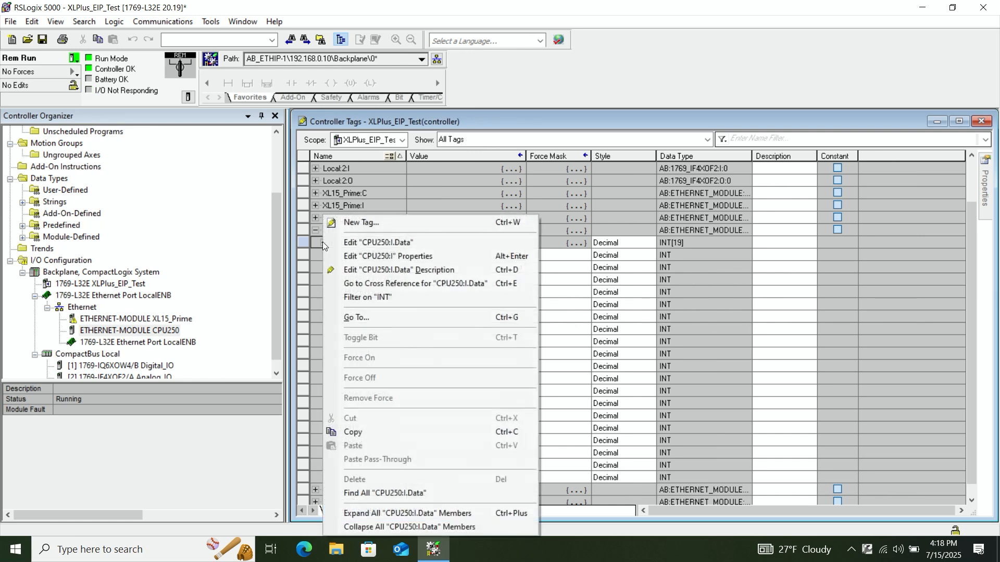
pyautogui.click(313, 242)
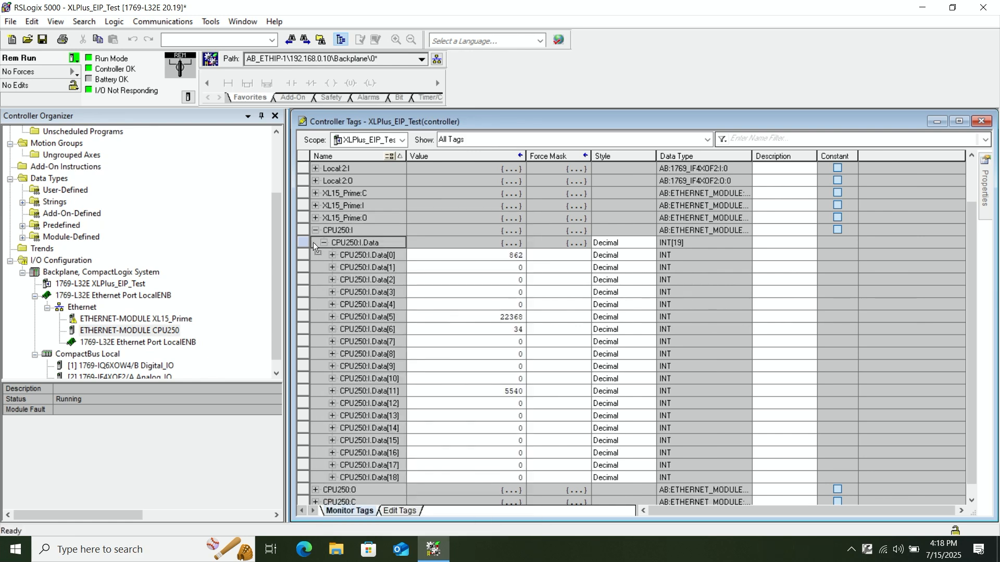
pyautogui.click(323, 242)
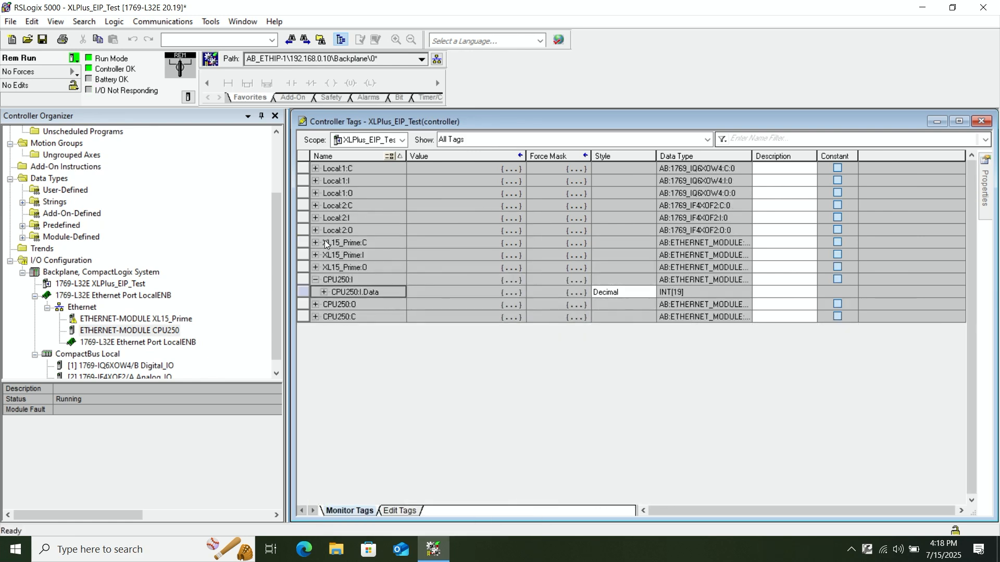
# Expand the CPU250:O.Data array and set CPU250:O.Data[0] to 255.
pyautogui.click(315, 305)
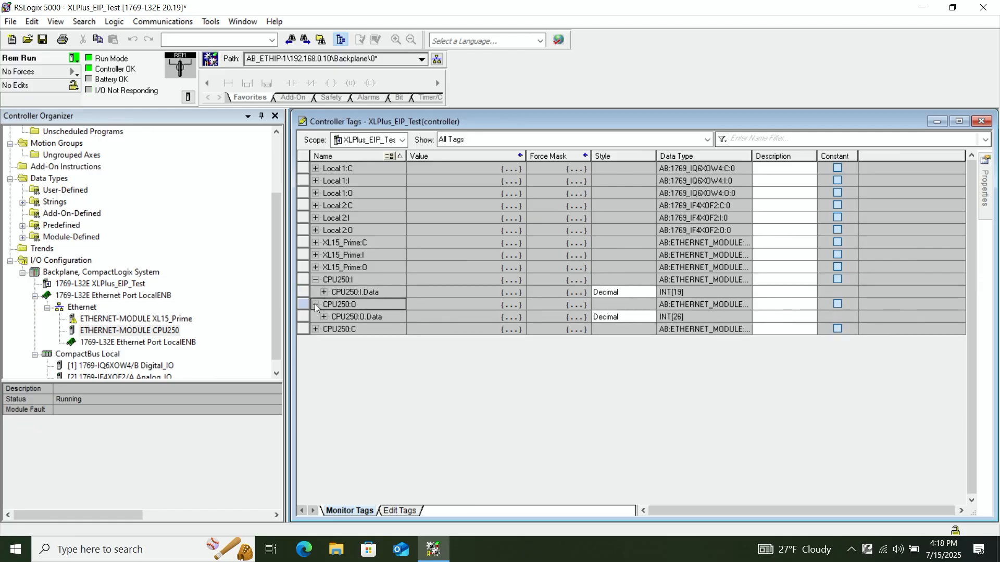
pyautogui.click(324, 317)
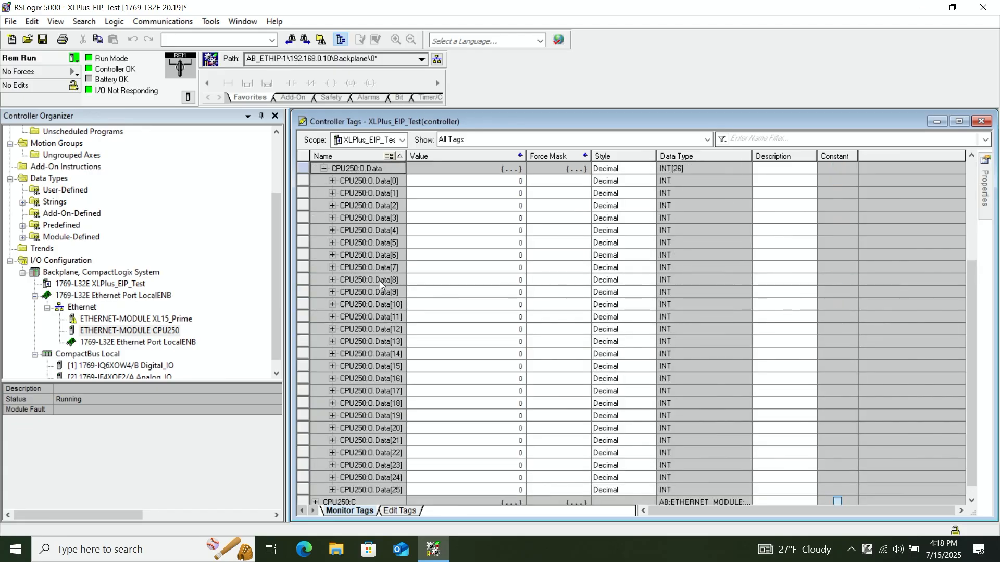
pyautogui.click(510, 182)
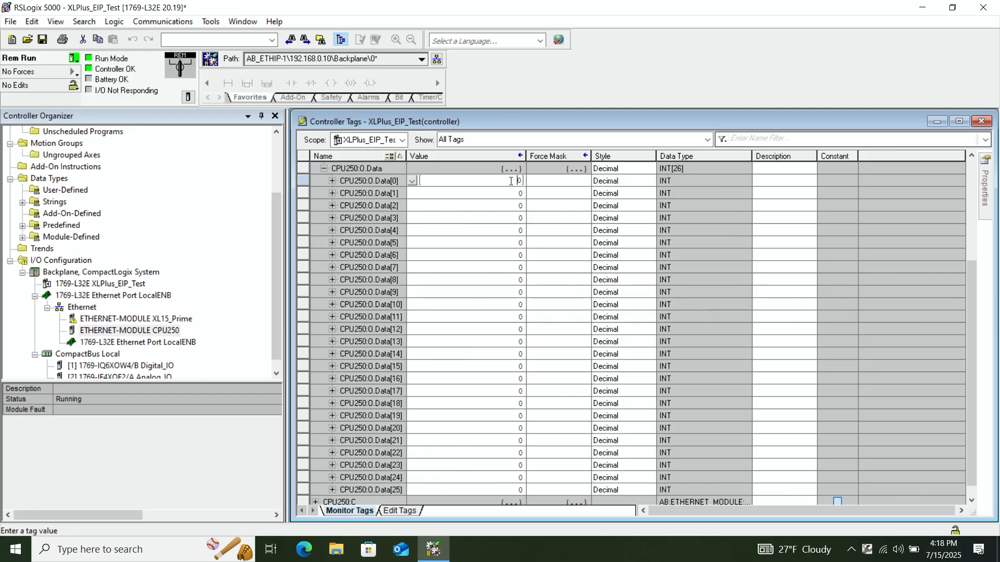
pyautogui.doubleClick(520, 181)
pyautogui.write('255')
pyautogui.press('Return')
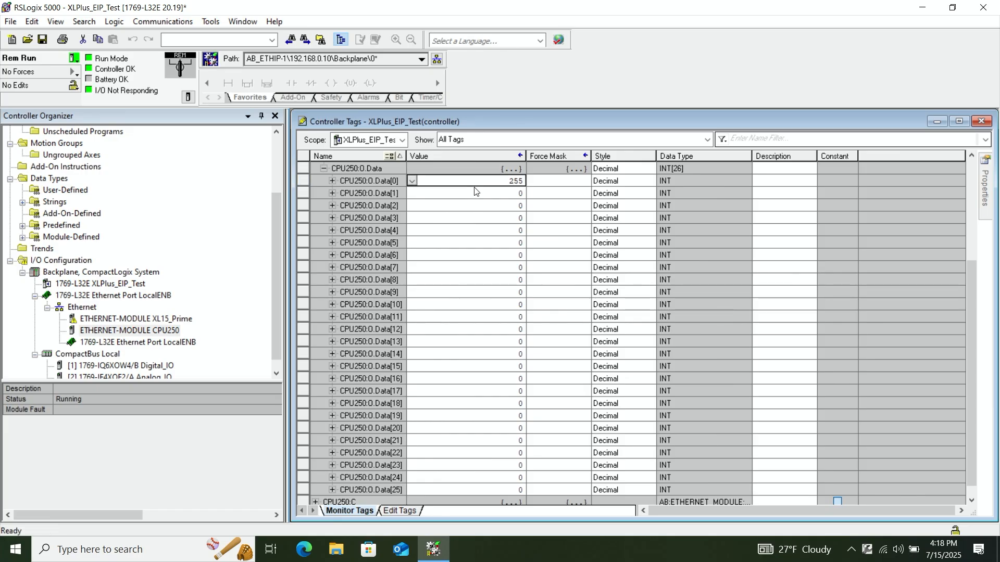